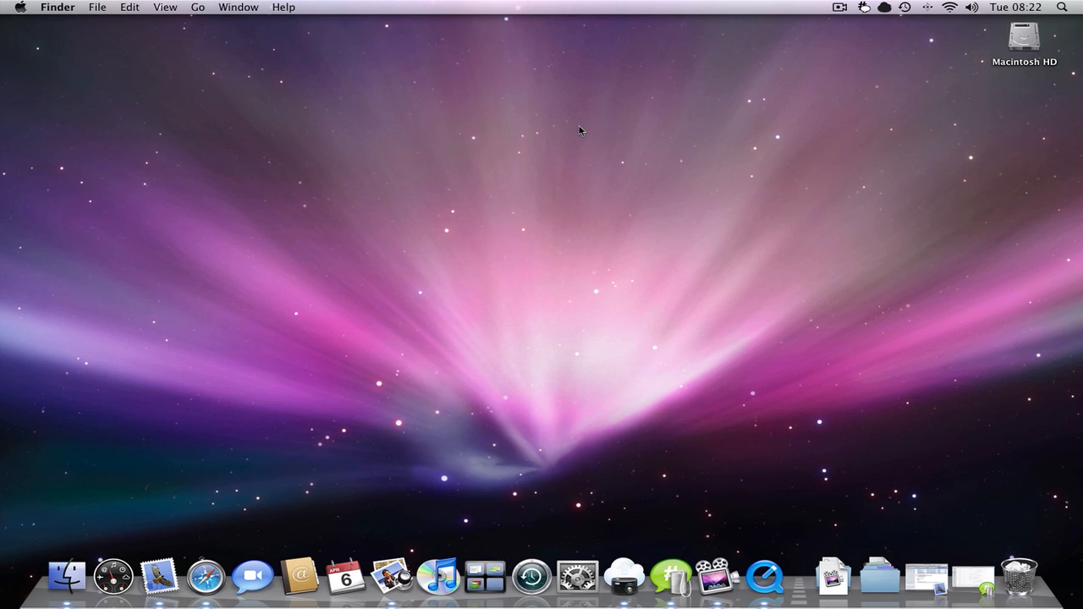
# - Launch iTunes from the Dock
pyautogui.click(453, 592)
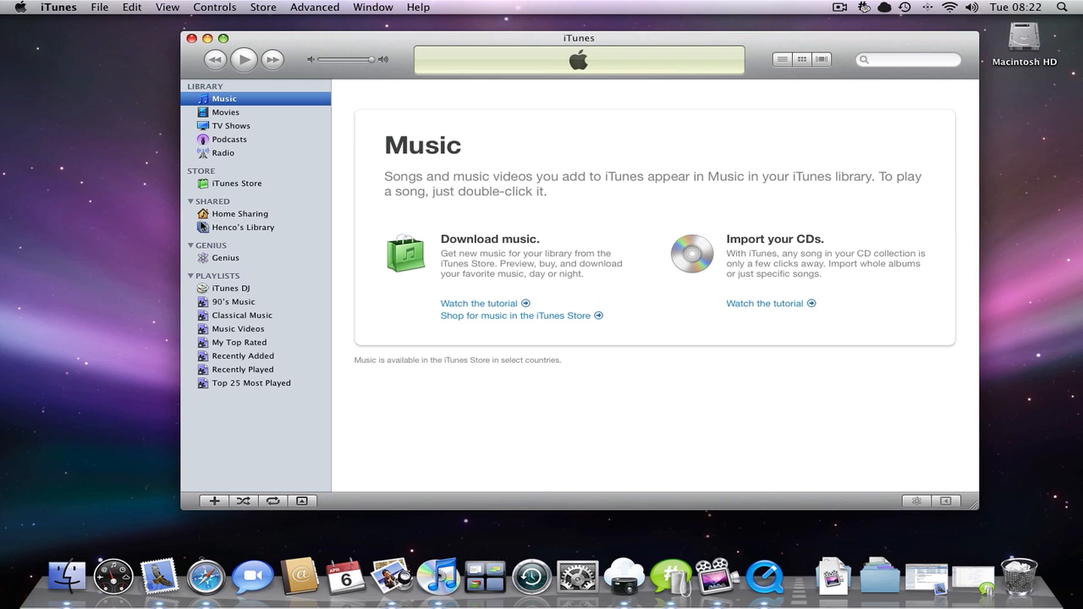
# - Enter the iTunes Store account e-mail and password on the Home Sharing page
pyautogui.click(214, 215)
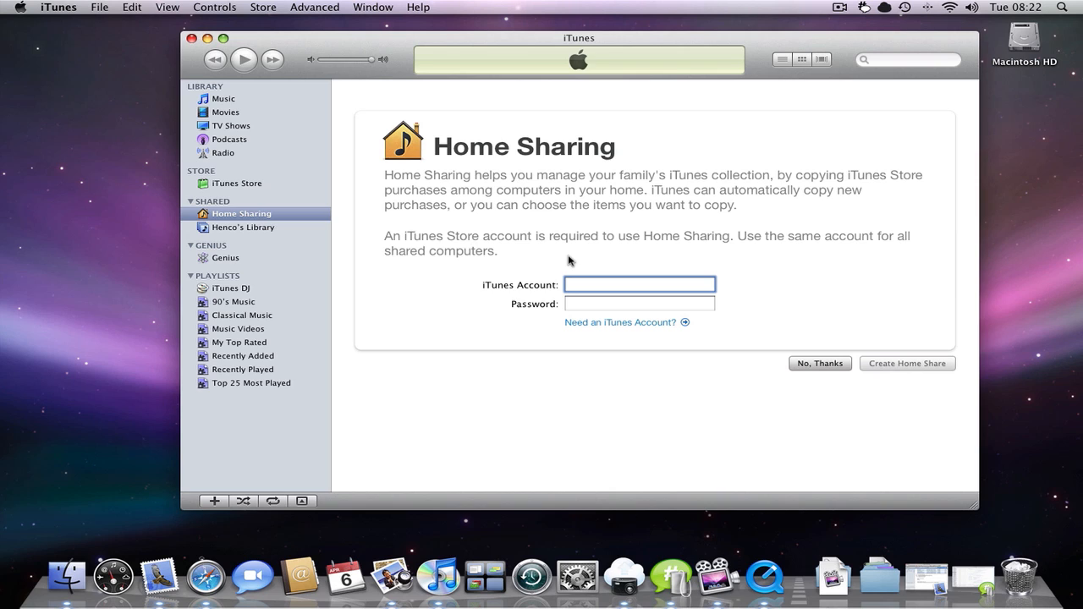
pyautogui.press('Tab')
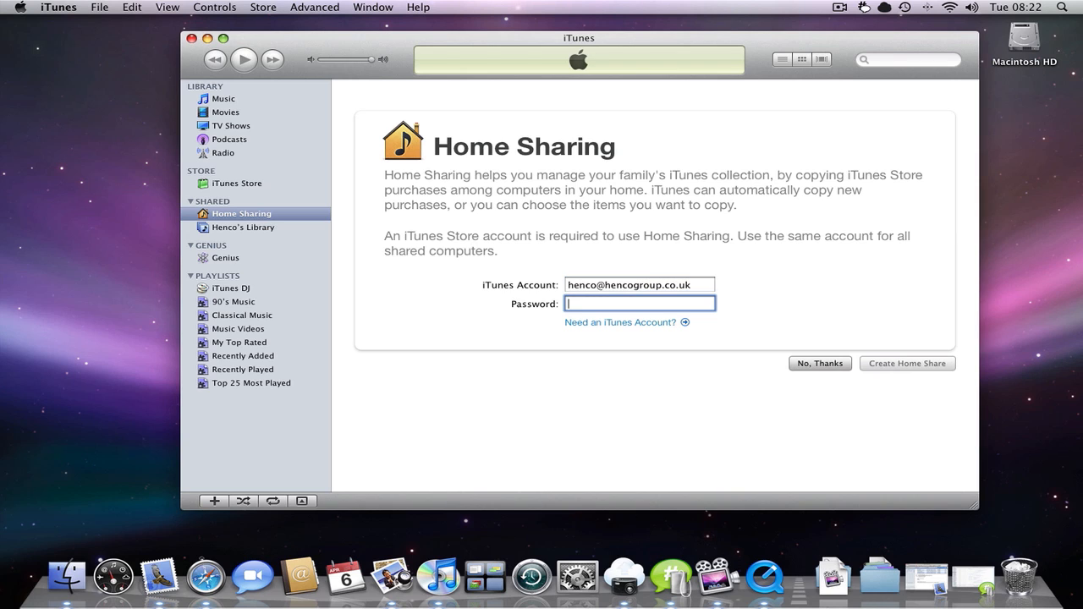
pyautogui.write('•••••••••••')
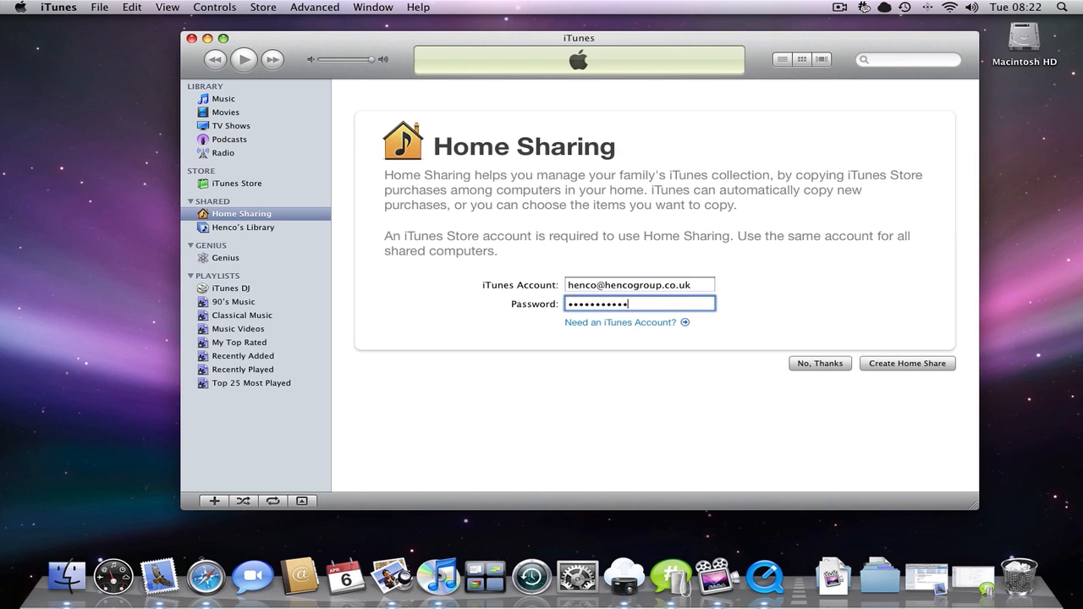
pyautogui.write('•••••')
# - Create the home share with the entered credentials
pyautogui.click(935, 368)
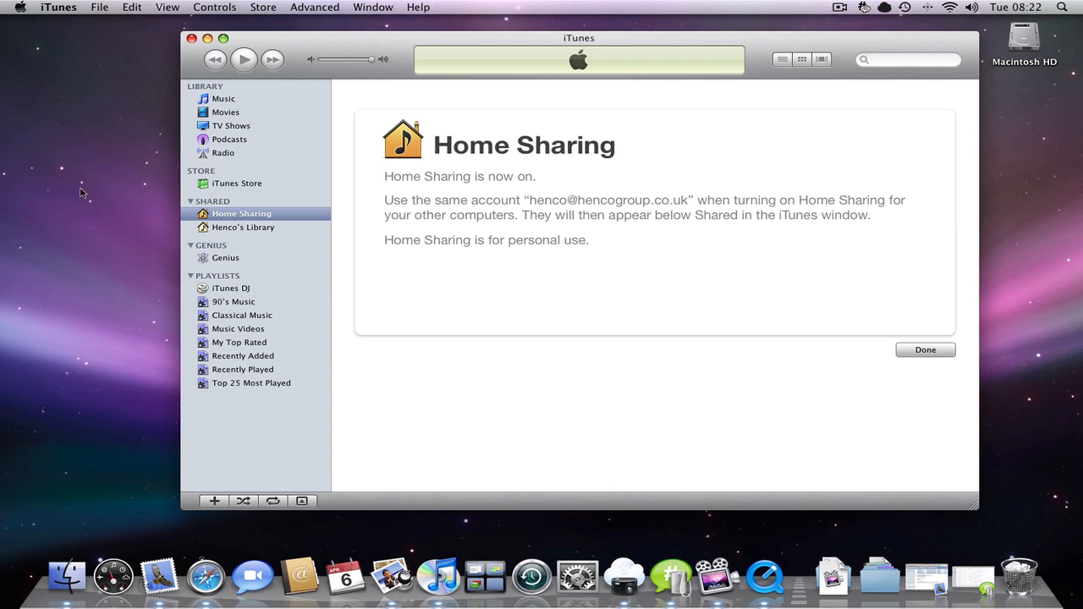
# - Peek at the shared library, then finish the Home Sharing setup with Done
pyautogui.click(221, 229)
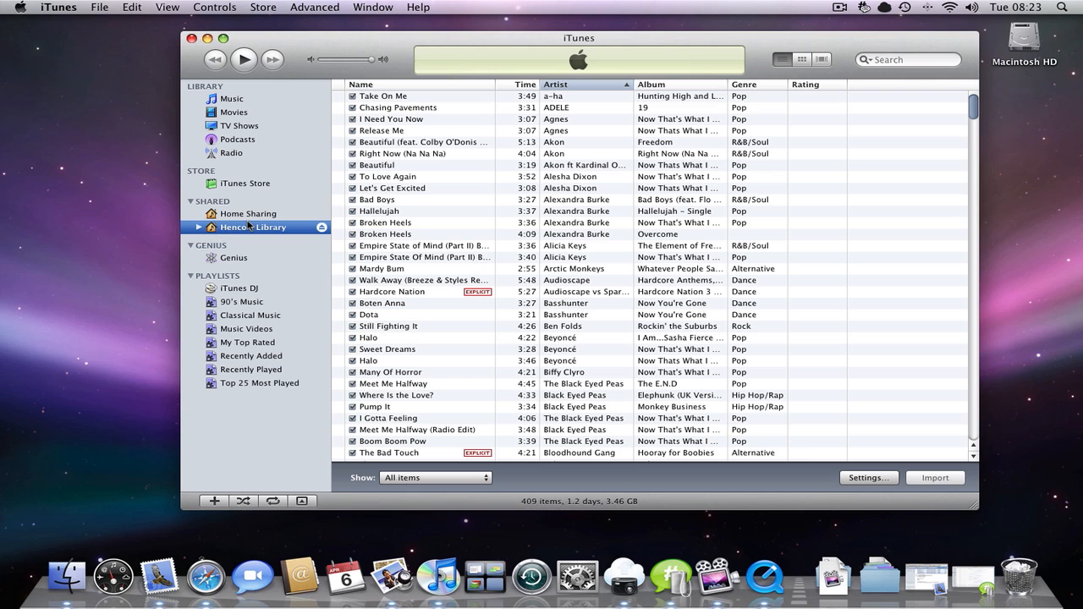
pyautogui.click(249, 215)
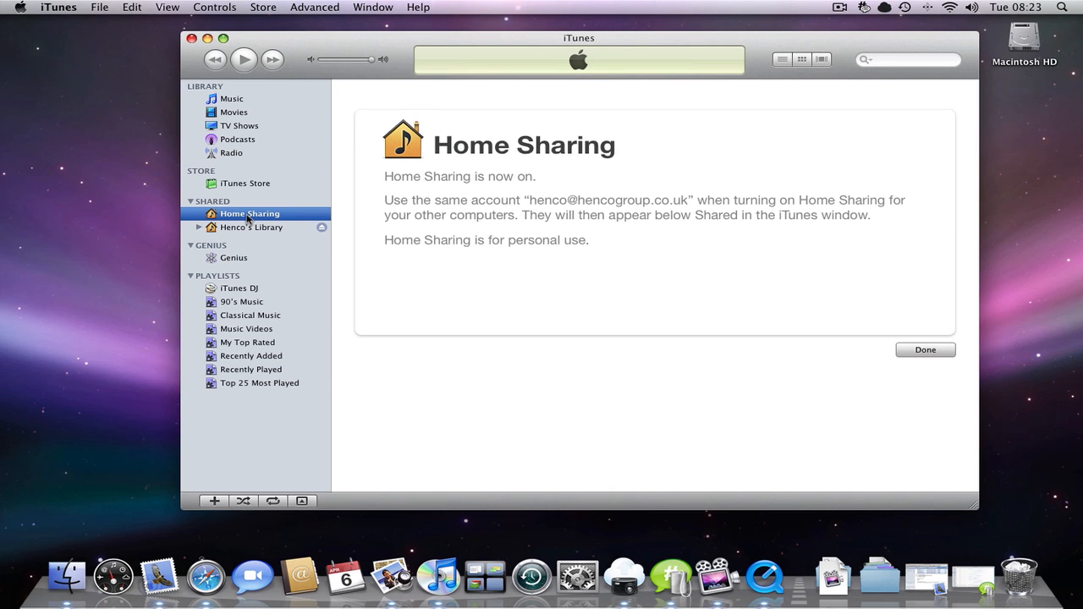
pyautogui.click(931, 350)
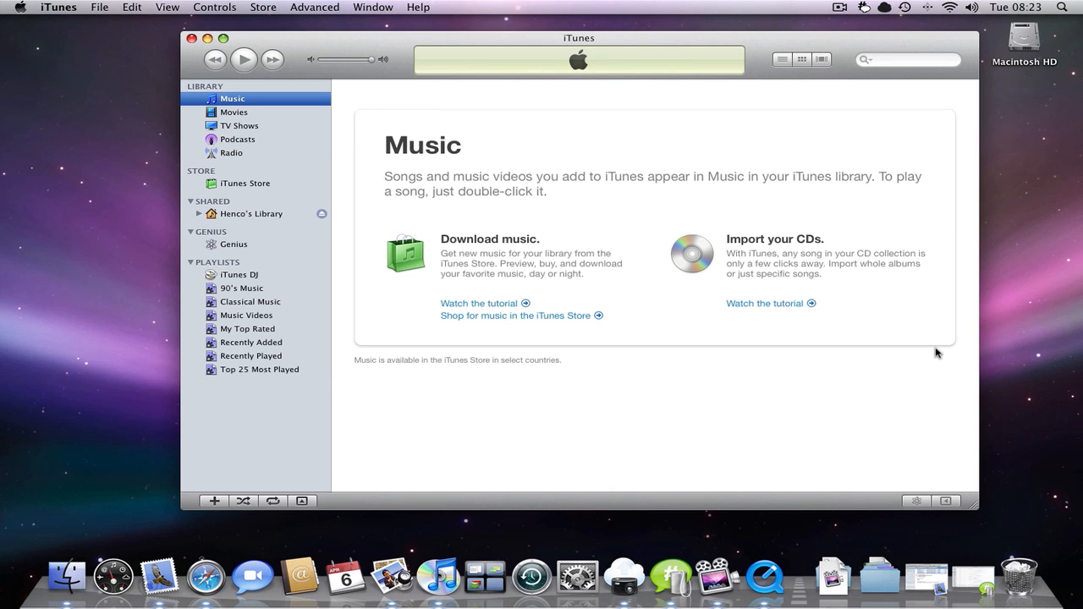
# - Browse the shared PC library's 409 tracks under Shared, glancing at iTunes DJ
pyautogui.click(249, 213)
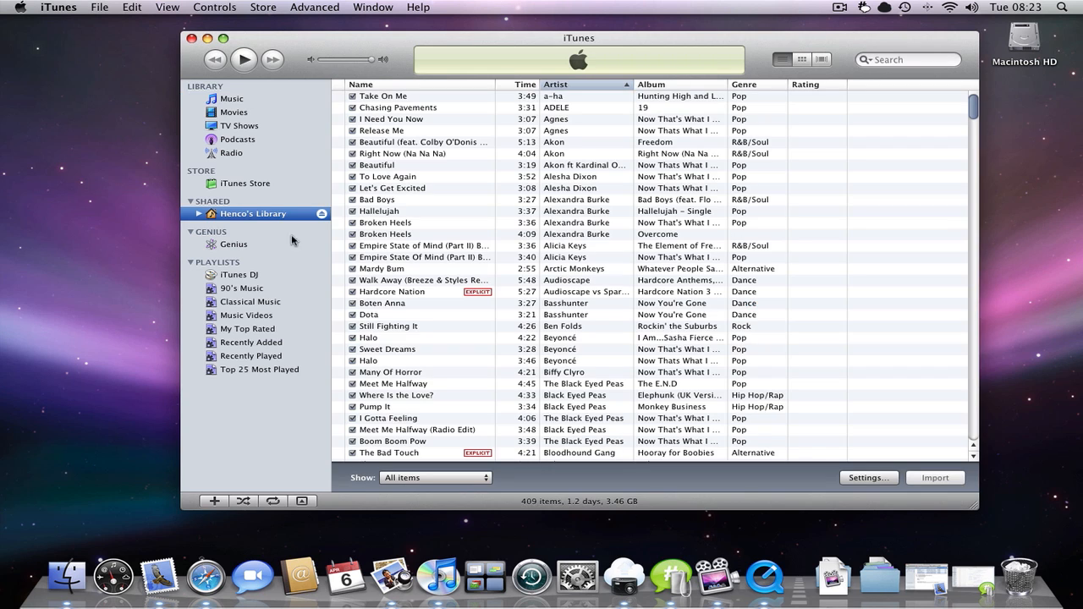
pyautogui.scroll(-1, 343, 315)
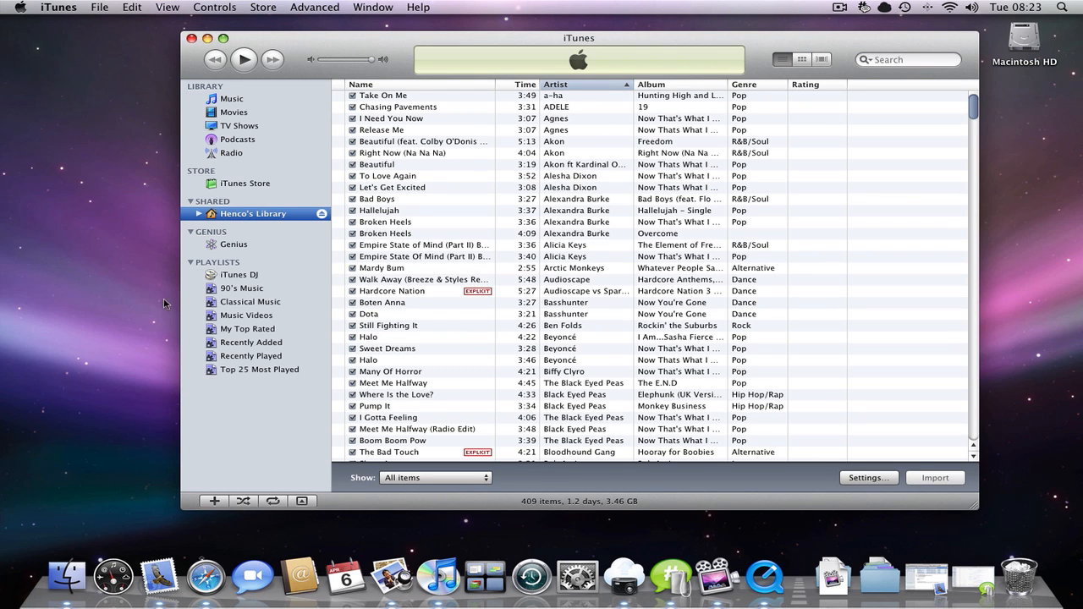
pyautogui.click(244, 274)
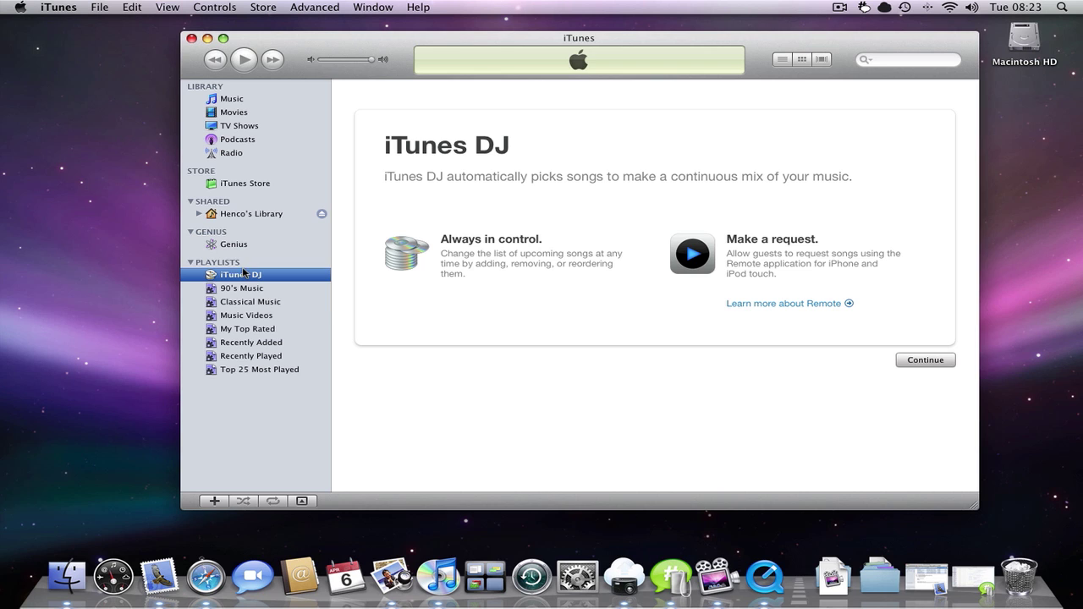
pyautogui.click(254, 214)
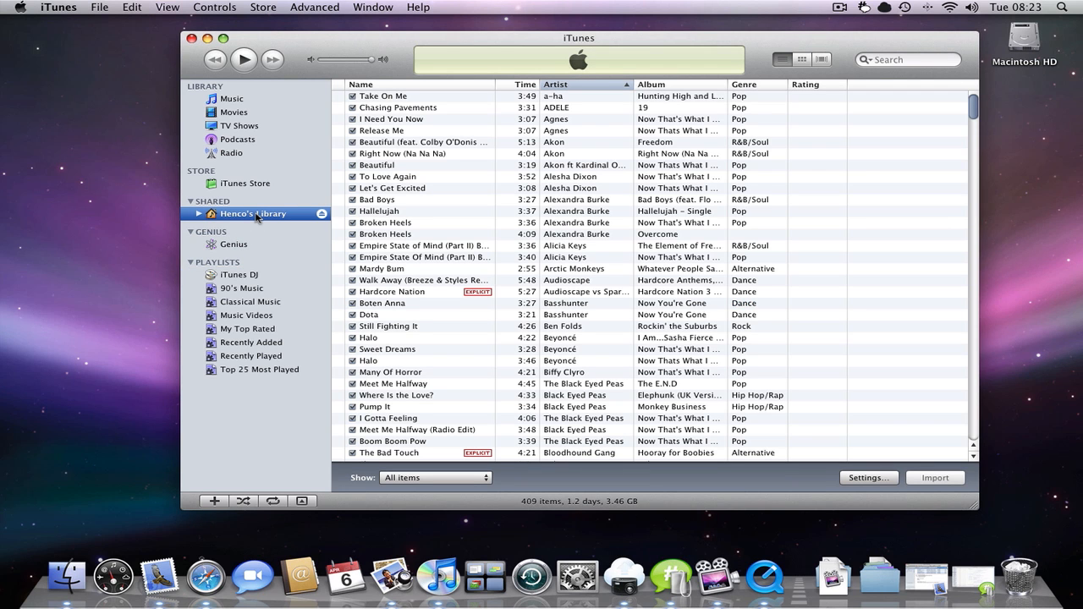